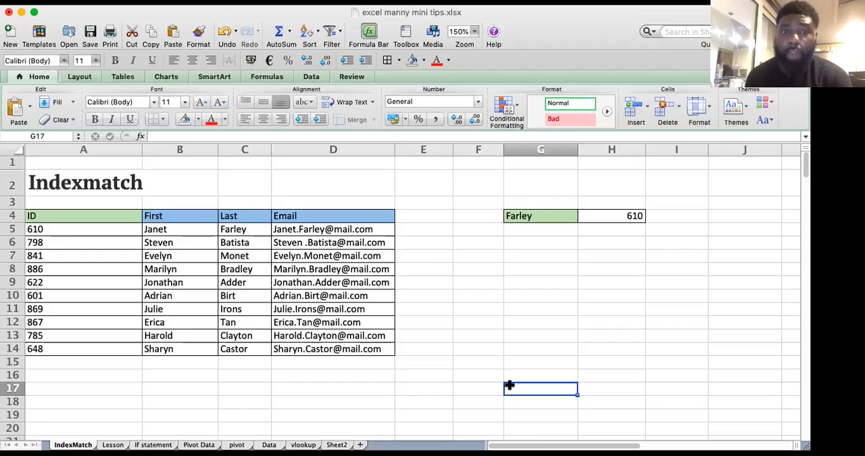
Step: Examine the data table in A4:D14, looking over its ID, First, Last and Email columns
{"action": "left_click", "coordinate": [155, 291]}
{"action": "left_click", "coordinate": [89, 219]}
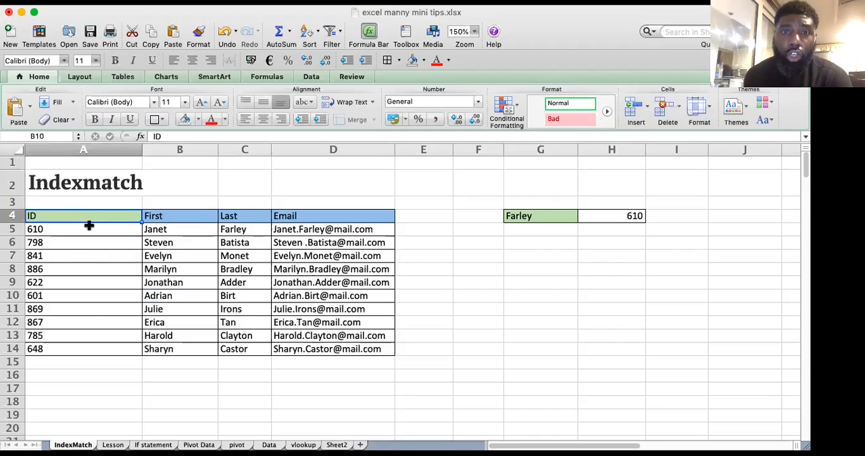
{"action": "left_click", "coordinate": [91, 346], "text": "shift"}
{"action": "left_click", "coordinate": [306, 352], "text": "shift"}
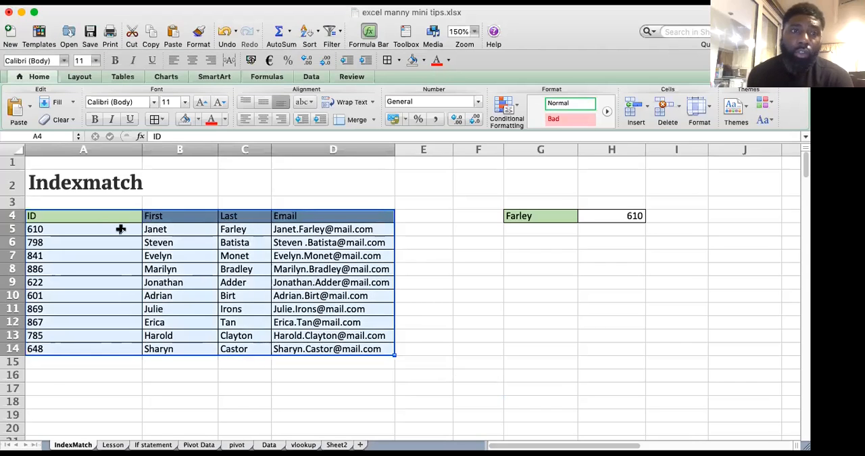
{"action": "left_click", "coordinate": [94, 229]}
{"action": "left_click", "coordinate": [96, 215]}
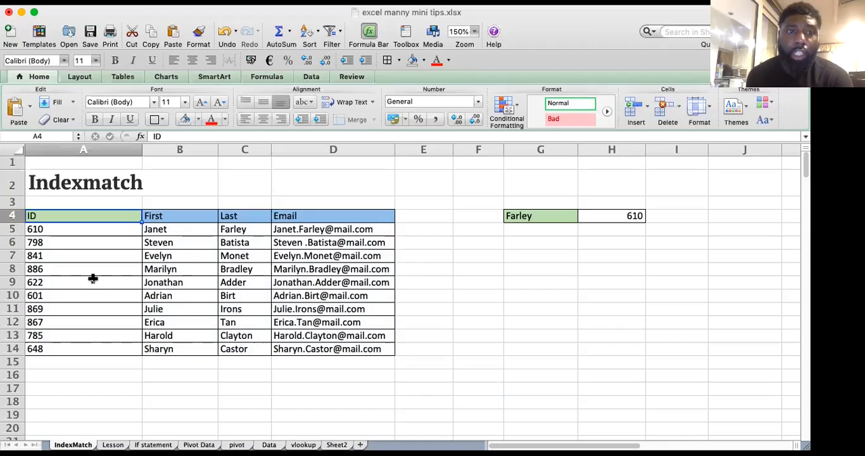
{"action": "left_click", "coordinate": [165, 232]}
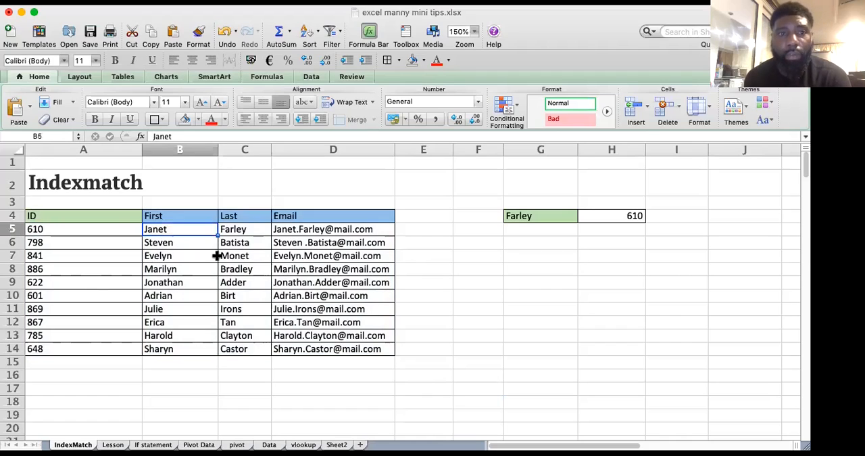
{"action": "key", "text": "Right"}
{"action": "key", "text": "Right"}
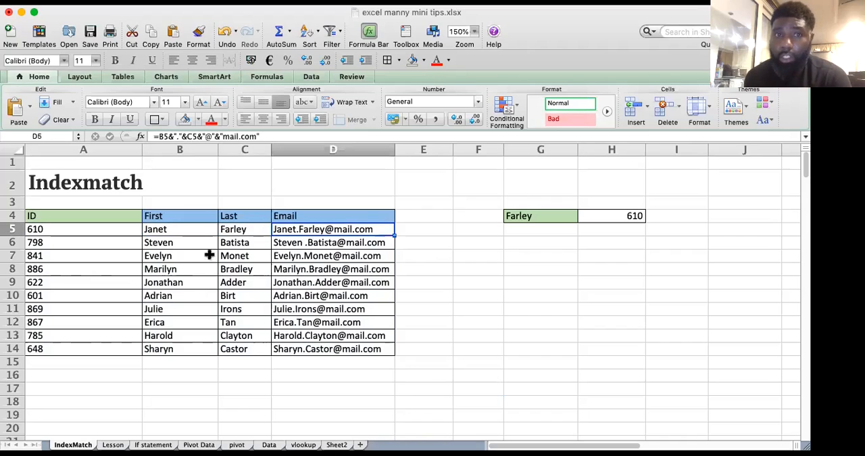
{"action": "left_click", "coordinate": [247, 217]}
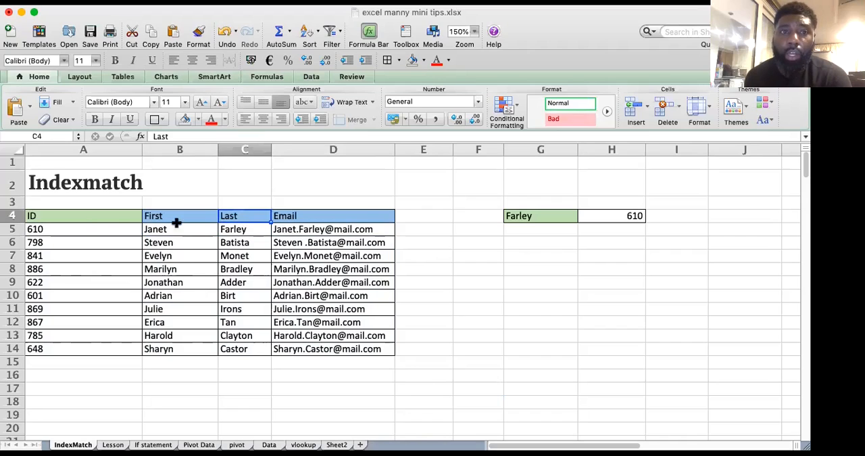
{"action": "left_click", "coordinate": [254, 238]}
{"action": "left_click", "coordinate": [245, 216]}
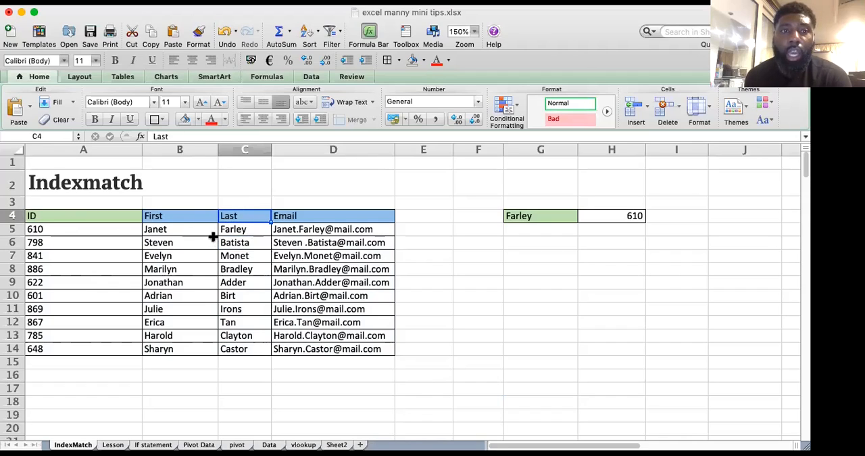
{"action": "left_click", "coordinate": [69, 237]}
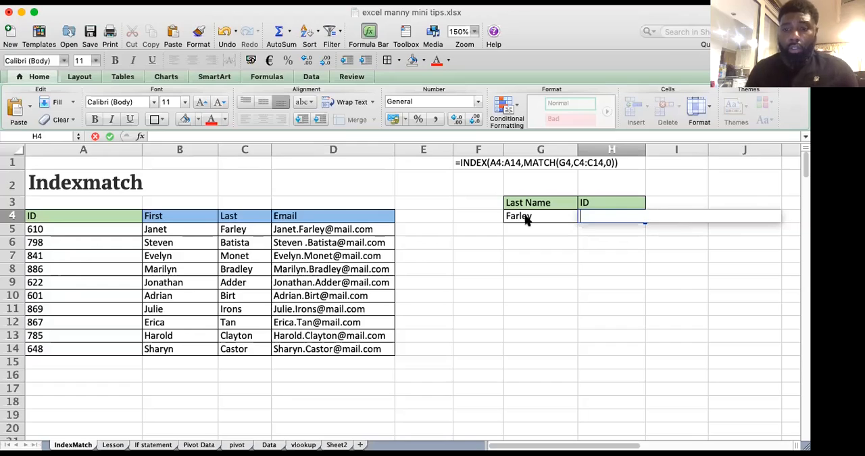
Step: Start an INDEX formula in H4 with the absolute ID range $A$4:$A$14 as its array
{"action": "type", "text": "=indec"}
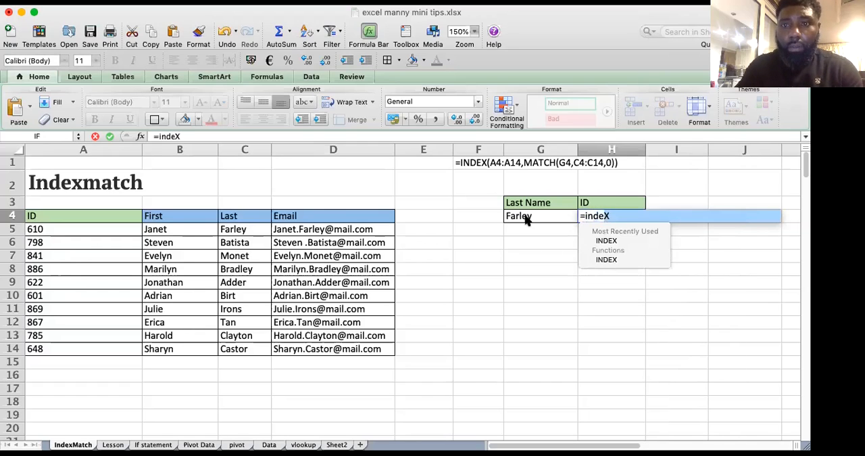
{"action": "key", "text": "BackSpace"}
{"action": "type", "text": "x("}
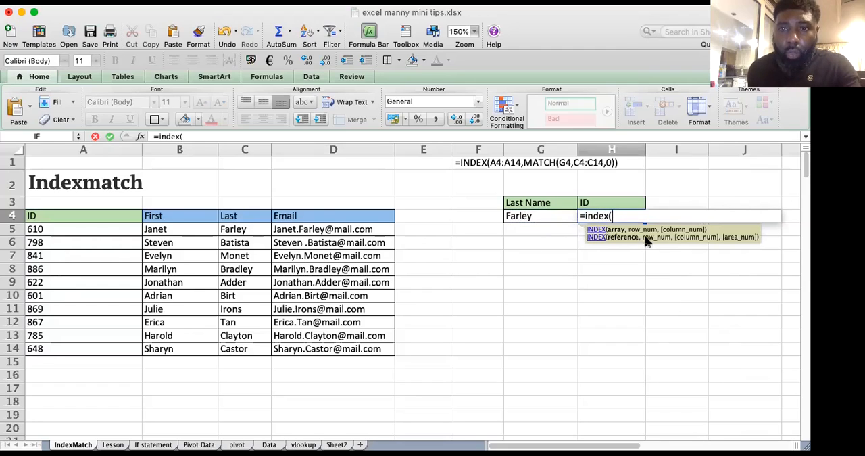
{"action": "left_click_drag", "start_coordinate": [64, 219], "coordinate": [62, 349]}
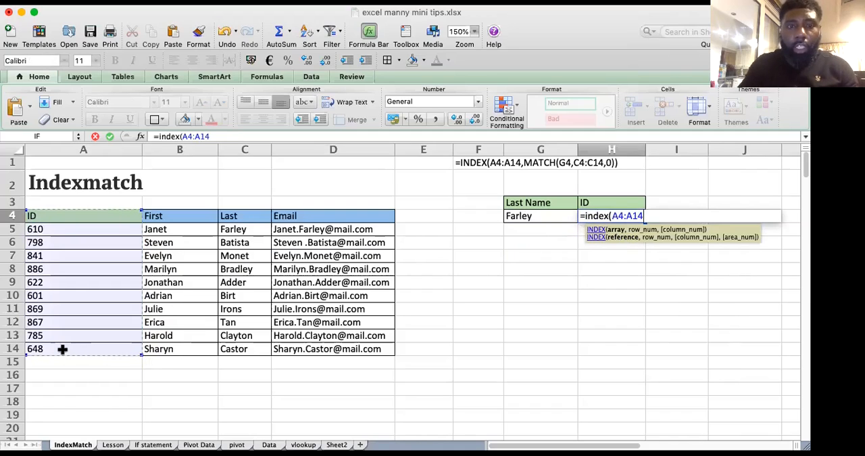
{"action": "key", "text": "super+t"}
{"action": "type", "text": ","}
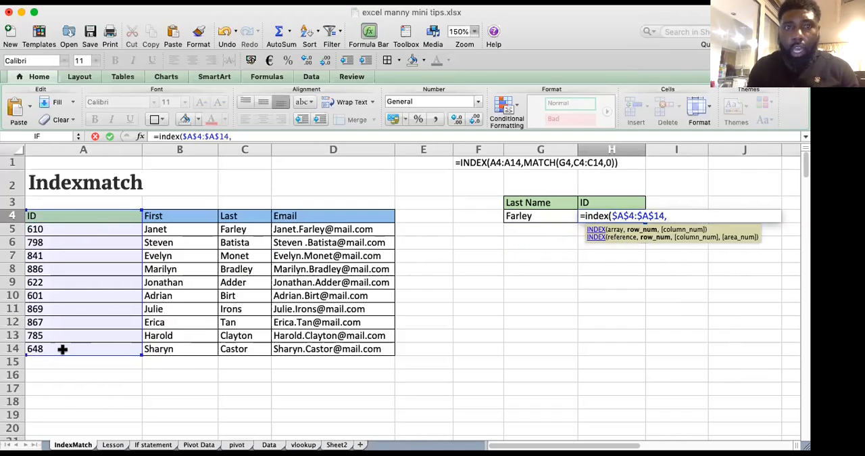
{"action": "type", "text": "m"}
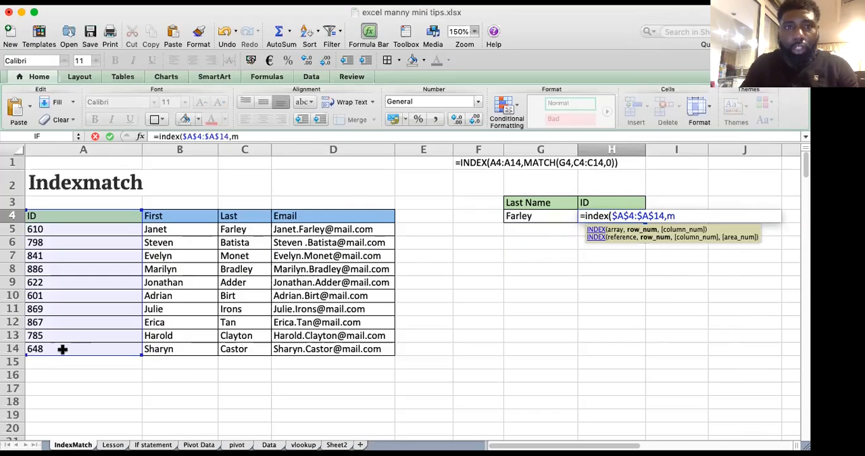
{"action": "type", "text": "ay"}
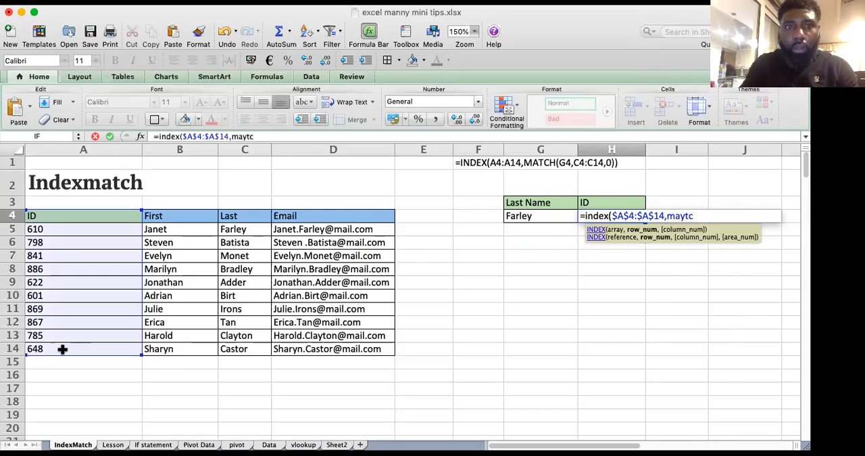
Step: Nest a MATCH function as the row number, with the absolute reference $G$4 as its lookup value
{"action": "key", "text": "BackSpace"}
{"action": "type", "text": "tach"}
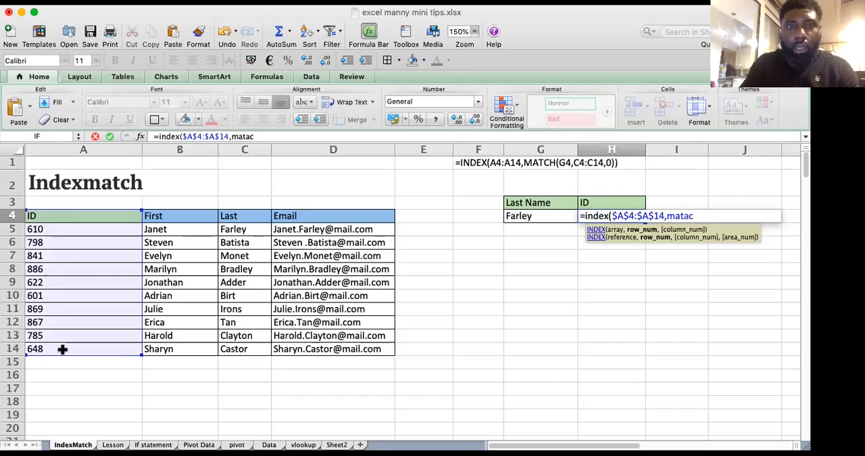
{"action": "key", "text": "BackSpace"}
{"action": "key", "text": "BackSpace"}
{"action": "key", "text": "BackSpace"}
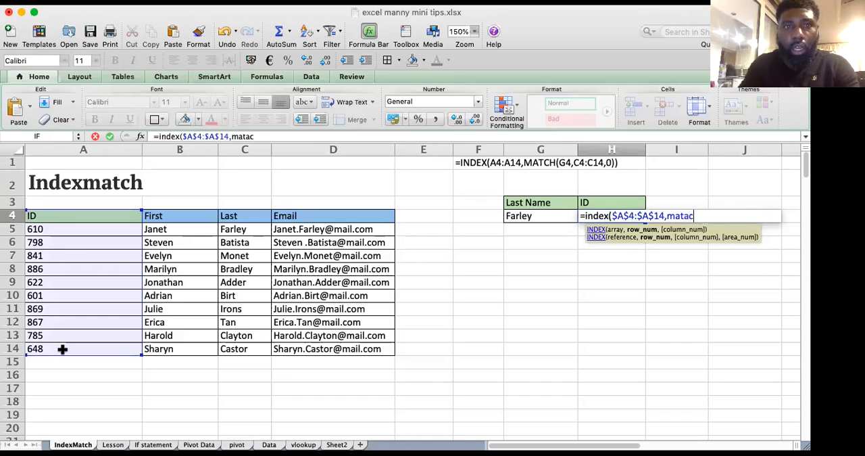
{"action": "type", "text": "ch"}
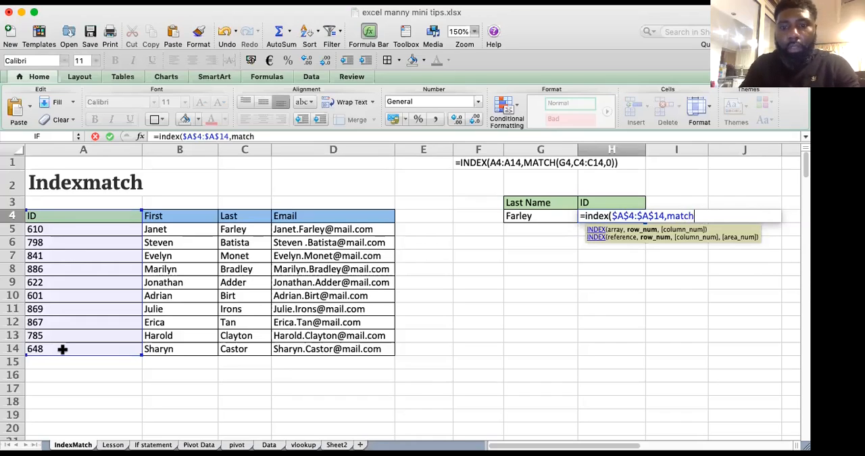
{"action": "type", "text": "("}
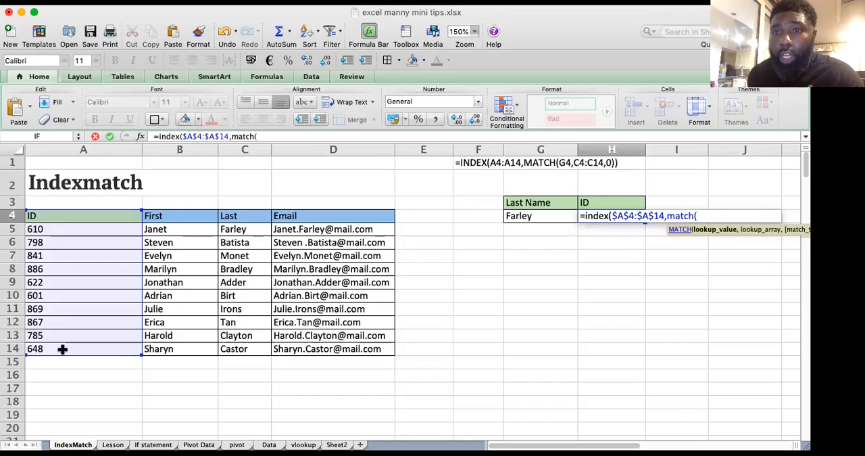
{"action": "left_click", "coordinate": [534, 216]}
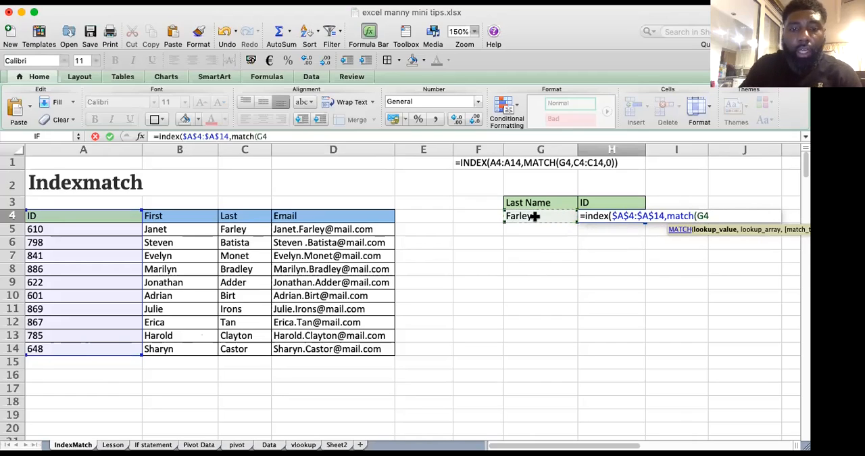
{"action": "key", "text": "super+t"}
{"action": "type", "text": ","}
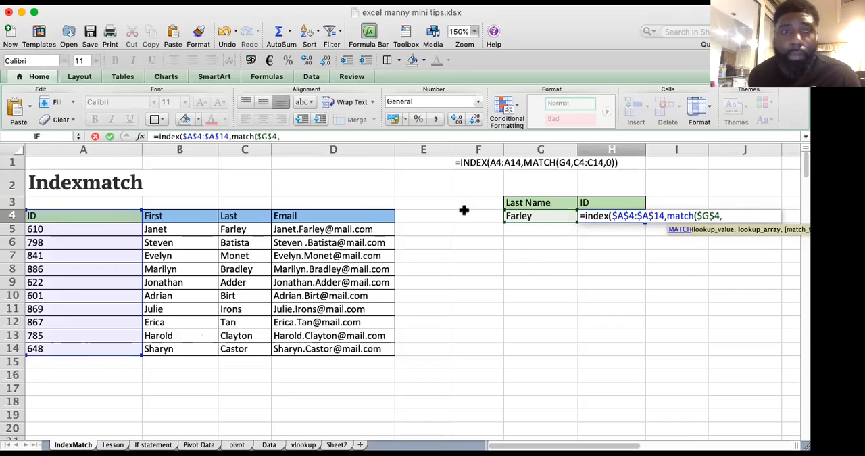
Step: Complete the MATCH with the absolute lookup array $C$4:$C$14 and match type 0, and enter the formula in H4
{"action": "left_click_drag", "start_coordinate": [239, 215], "coordinate": [239, 345]}
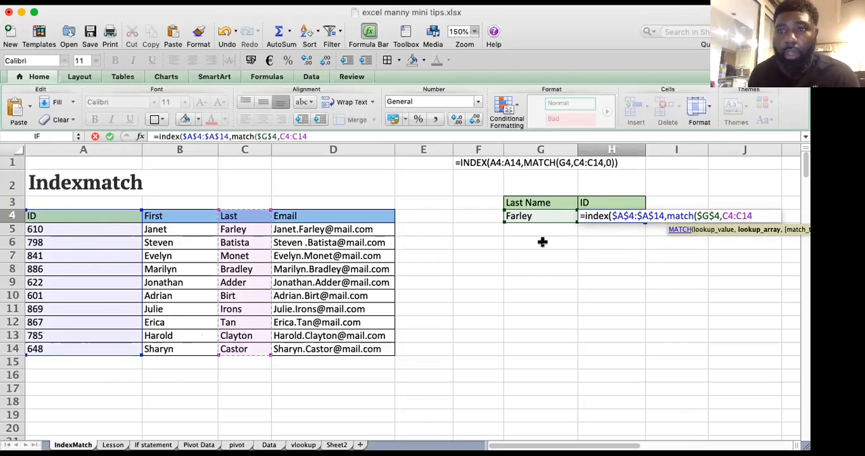
{"action": "key", "text": "super+t"}
{"action": "type", "text": ","}
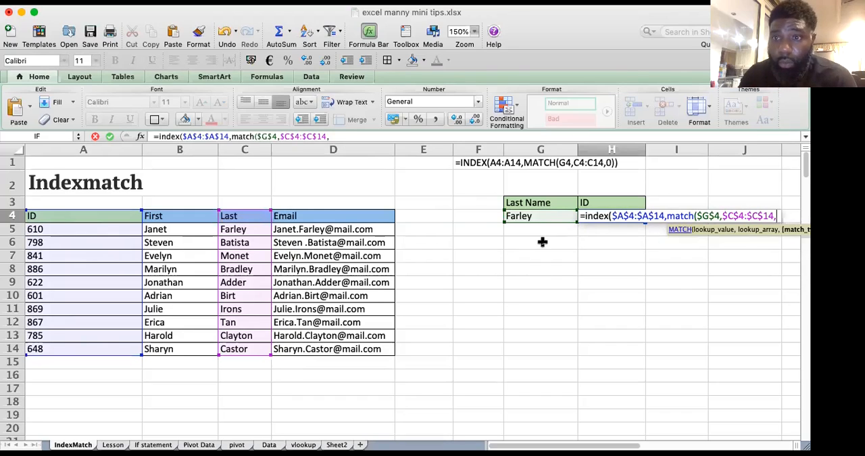
{"action": "type", "text": "0"}
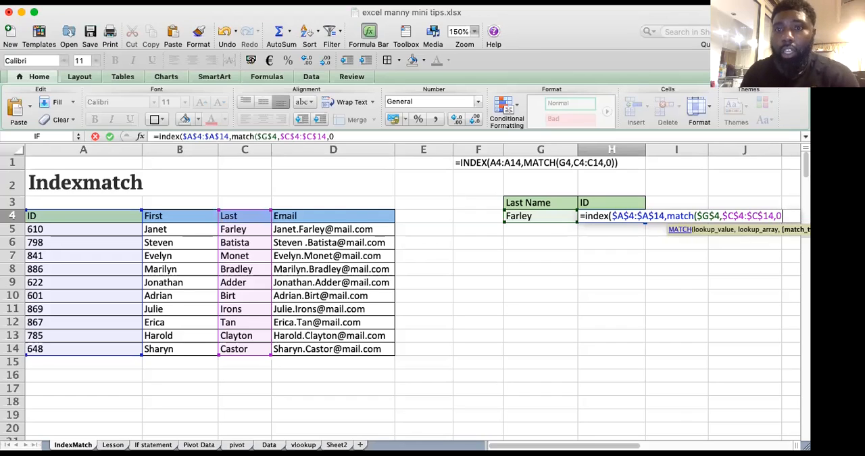
{"action": "type", "text": ")"}
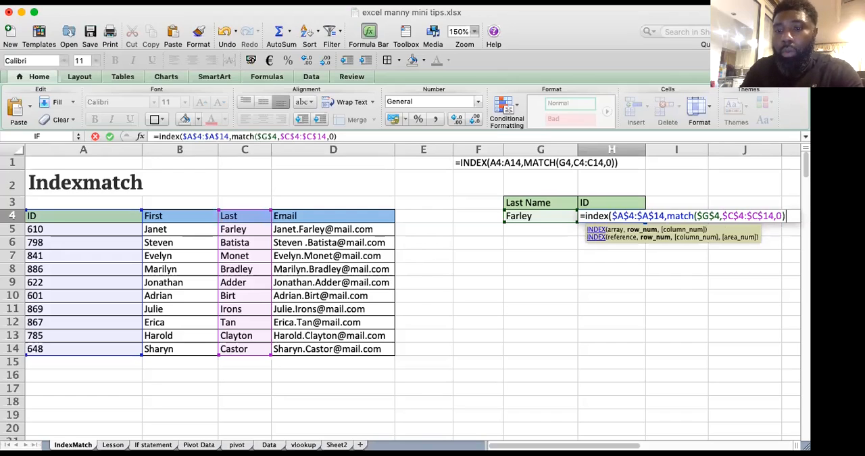
{"action": "type", "text": ")"}
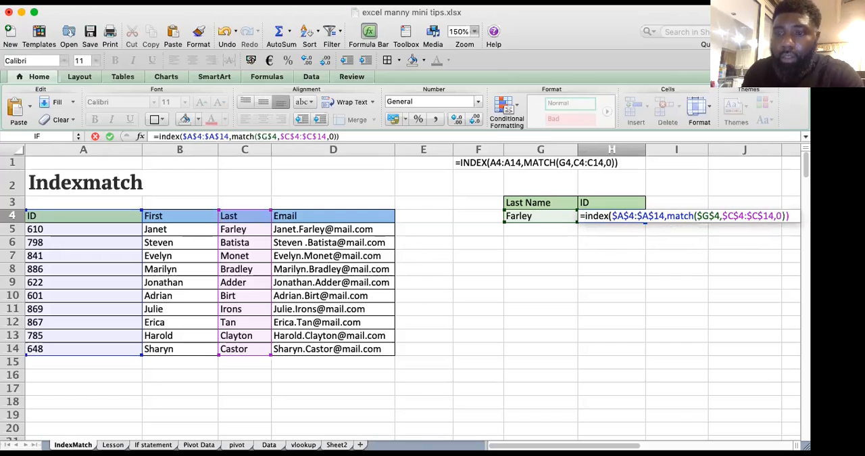
{"action": "key", "text": "Return"}
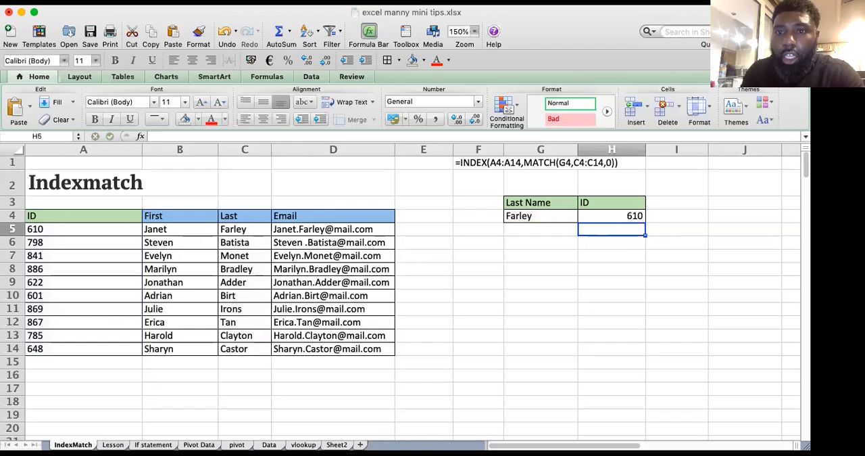
{"action": "left_click", "coordinate": [612, 215]}
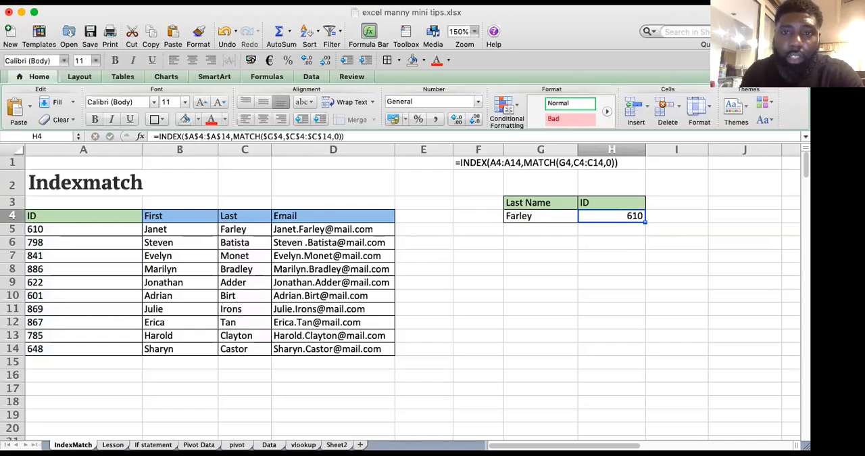
Step: Replace the lookup last name in G4 with the surname from row 11 and check the ID formula in H4
{"action": "left_click", "coordinate": [541, 216]}
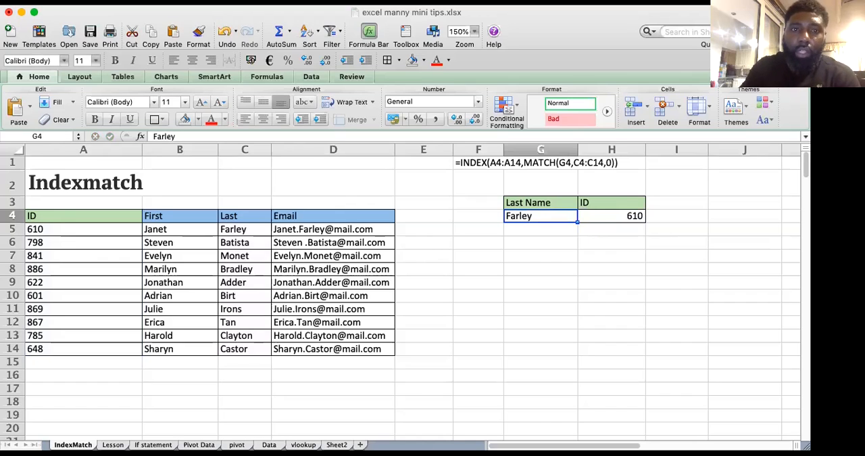
{"action": "type", "text": "Irons"}
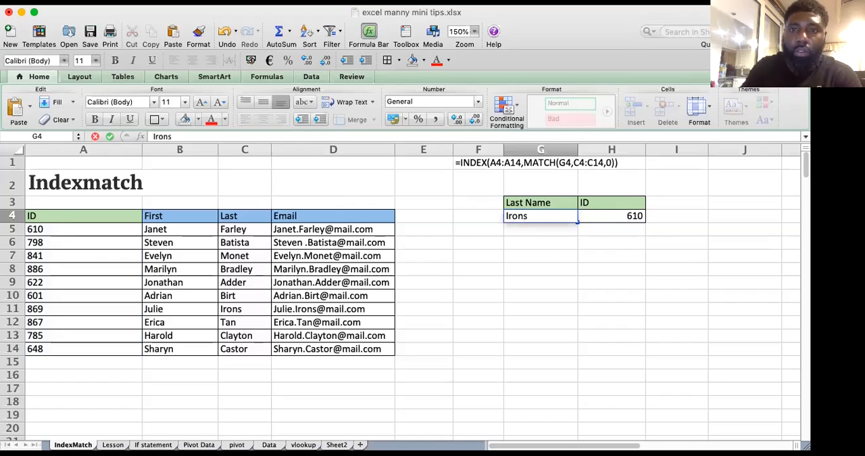
{"action": "key", "text": "Return"}
{"action": "key", "text": "Up"}
{"action": "key", "text": "Right"}
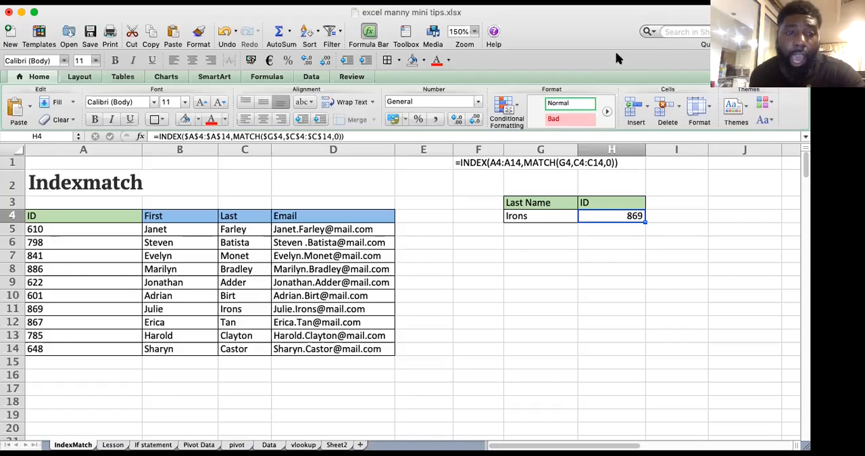
Step: Review the topics on the Lesson sheet, covering the Basic Excel list and the first three Advance entries
{"action": "left_click", "coordinate": [113, 444]}
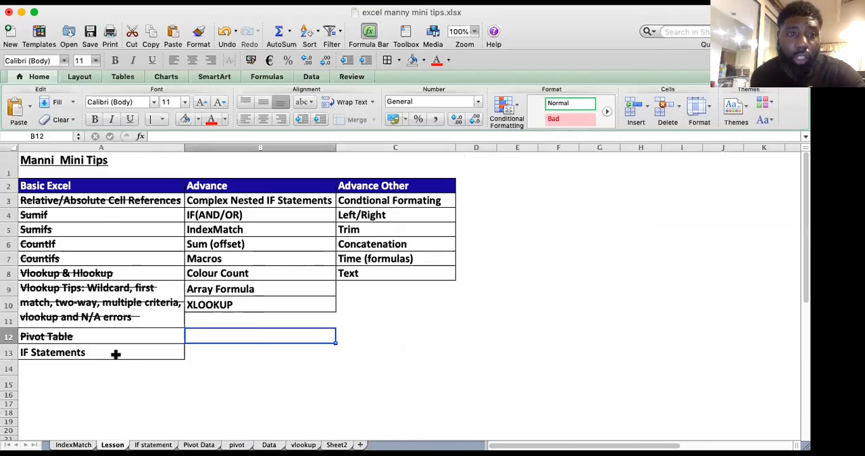
{"action": "left_click", "coordinate": [132, 199]}
{"action": "left_click", "coordinate": [121, 246]}
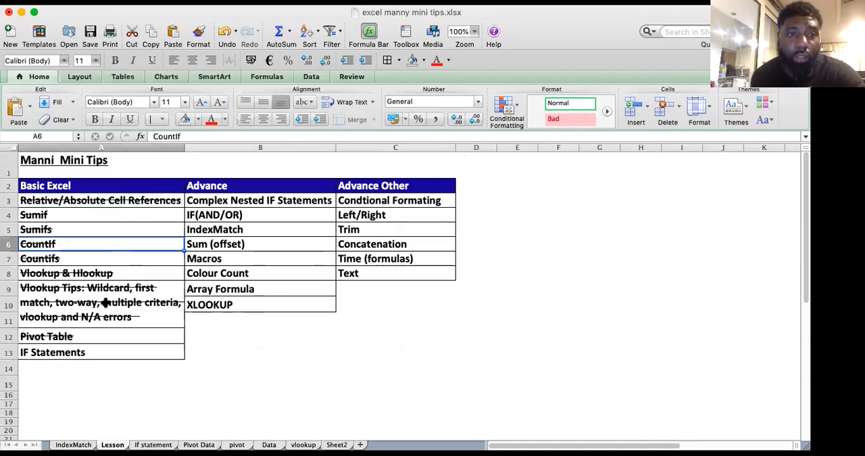
{"action": "left_click", "coordinate": [102, 352]}
{"action": "left_click", "coordinate": [102, 337]}
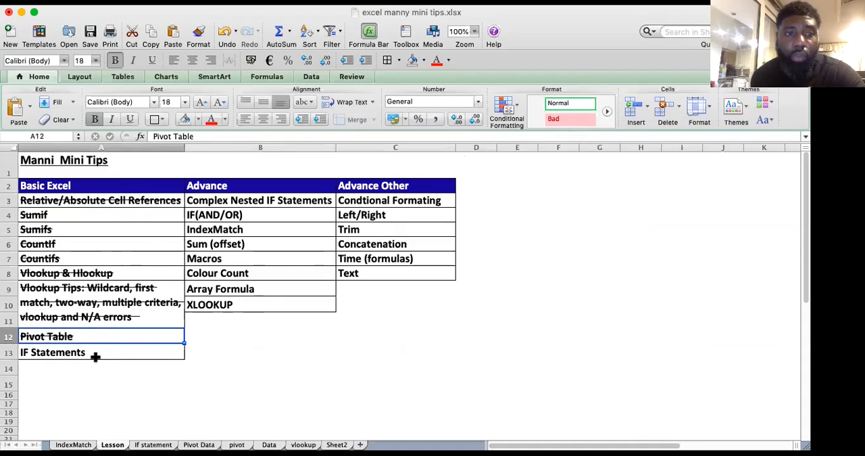
{"action": "left_click", "coordinate": [93, 353]}
{"action": "left_click_drag", "start_coordinate": [269, 211], "coordinate": [269, 200]}
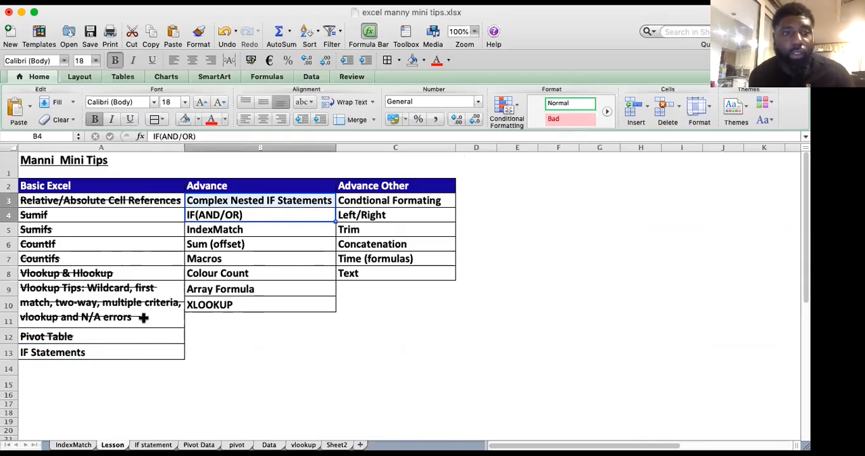
{"action": "left_click", "coordinate": [122, 357]}
{"action": "left_click_drag", "start_coordinate": [223, 201], "coordinate": [222, 228]}
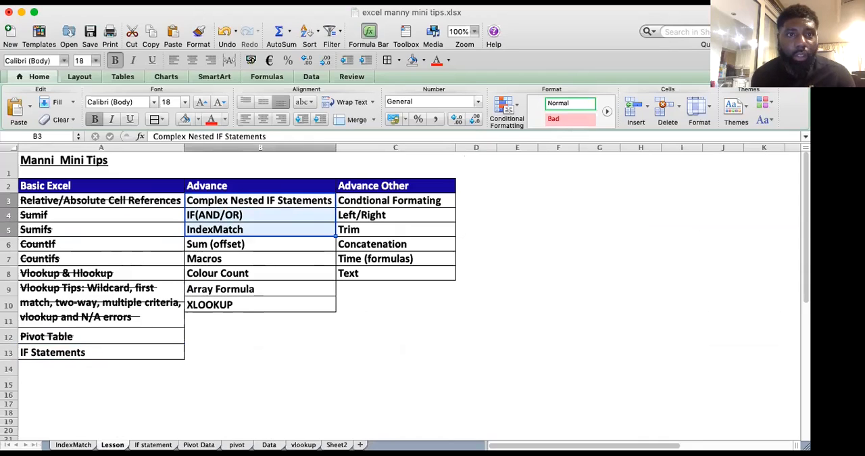
Step: Apply strikethrough font formatting to the Advance topics Complex Nested IF Statements, IF(AND/OR) and IndexMatch in B3:B5
{"action": "left_click", "coordinate": [203, 2]}
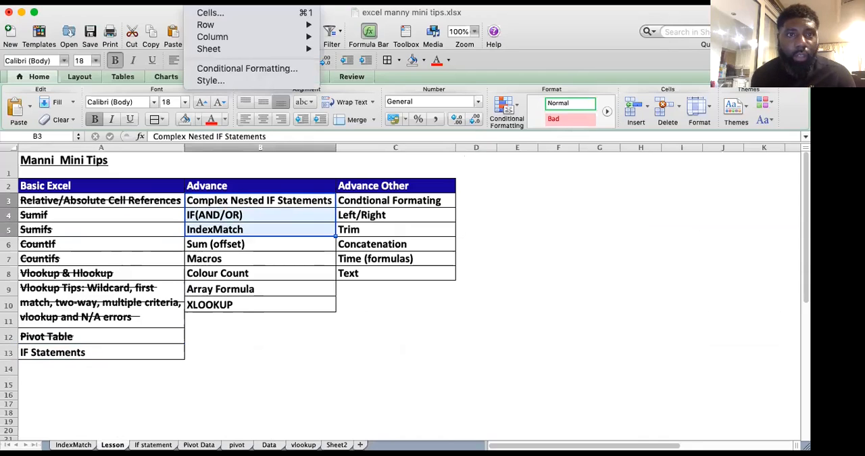
{"action": "left_click", "coordinate": [217, 14]}
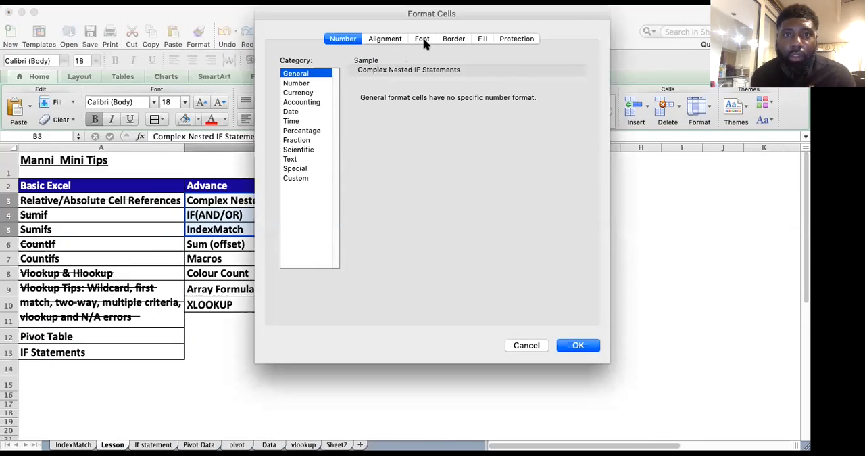
{"action": "left_click", "coordinate": [422, 41]}
{"action": "left_click", "coordinate": [295, 192]}
{"action": "left_click", "coordinate": [560, 355]}
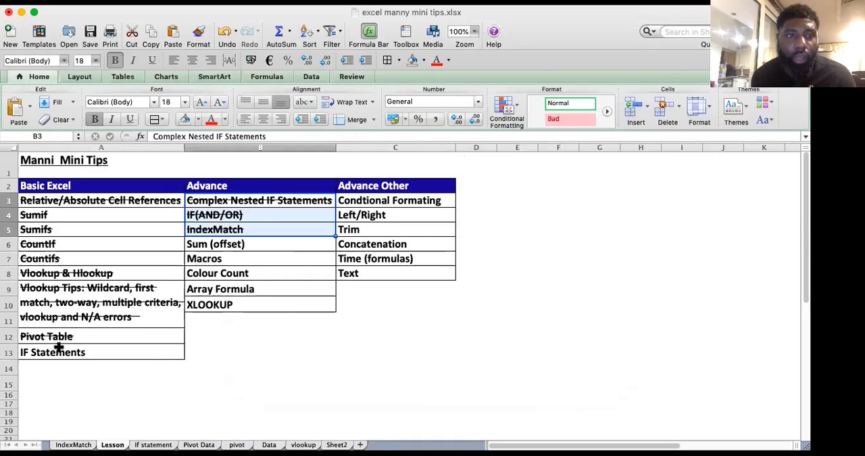
Step: Apply strikethrough font formatting to the IF Statements topic in A13 of the Basic Excel list
{"action": "left_click", "coordinate": [59, 347]}
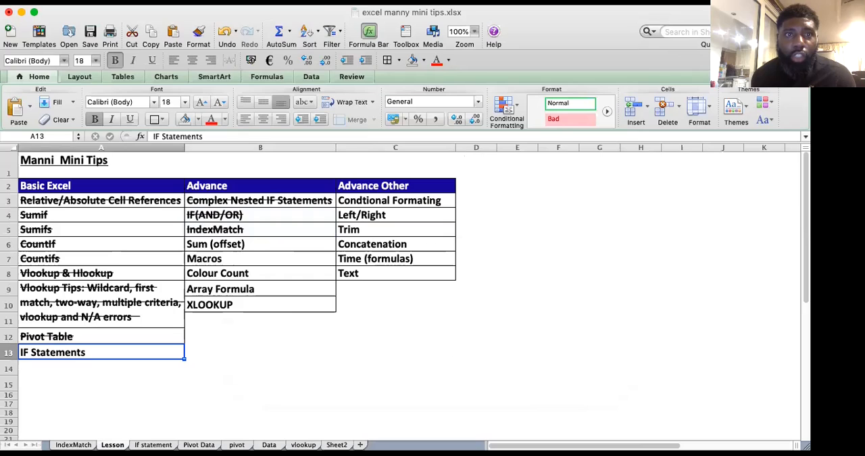
{"action": "left_click", "coordinate": [202, 2]}
{"action": "left_click", "coordinate": [204, 12]}
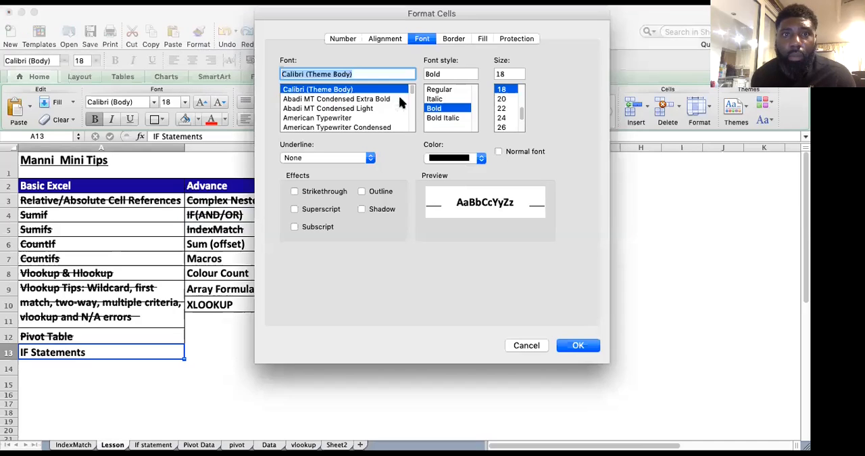
{"action": "left_click", "coordinate": [294, 192]}
{"action": "left_click", "coordinate": [576, 346]}
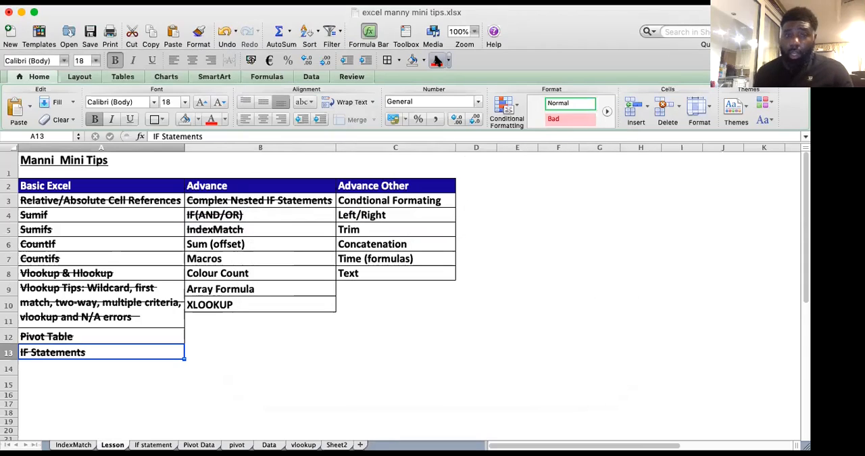